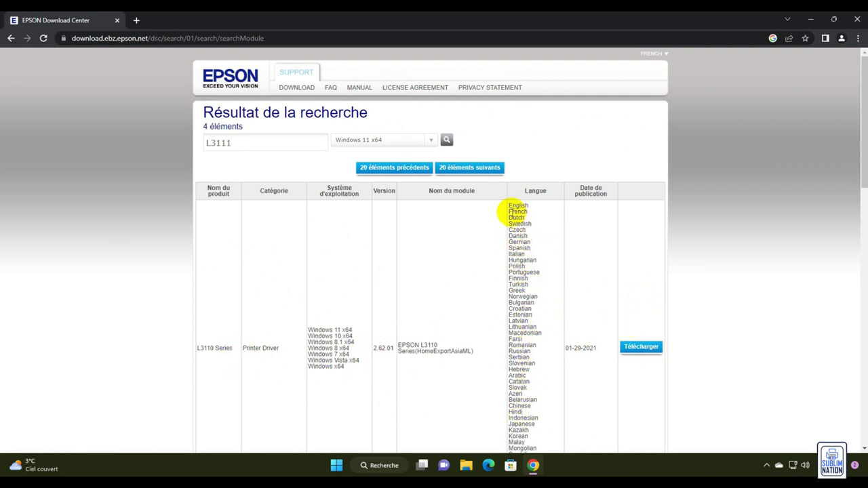
# - Download the Epson L3110 Series printer driver for Windows 11 x64, accepting the licence conditions
pyautogui.click(536, 210)
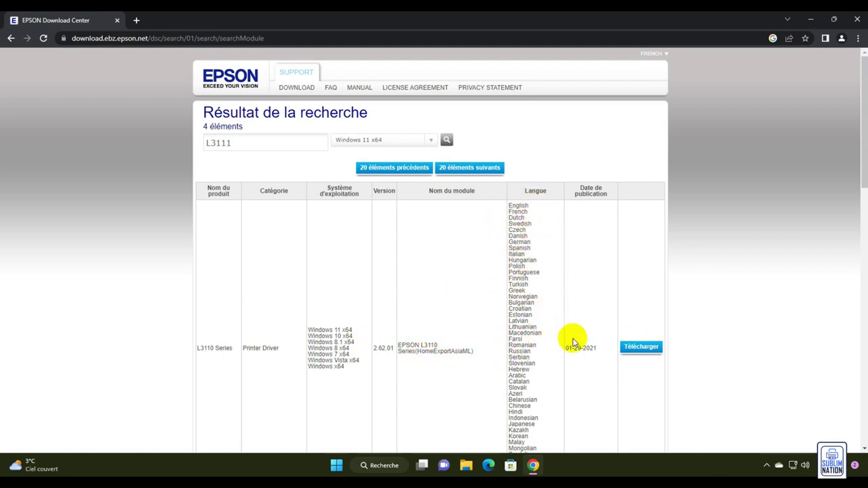
pyautogui.click(642, 348)
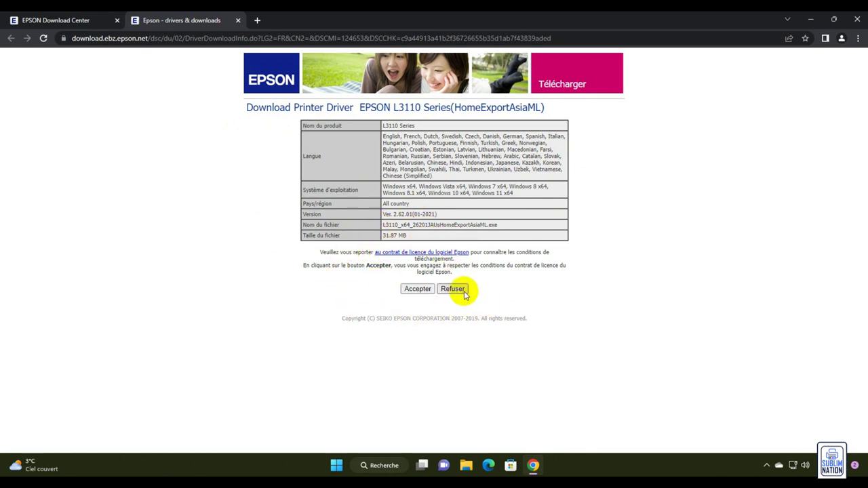
pyautogui.click(417, 292)
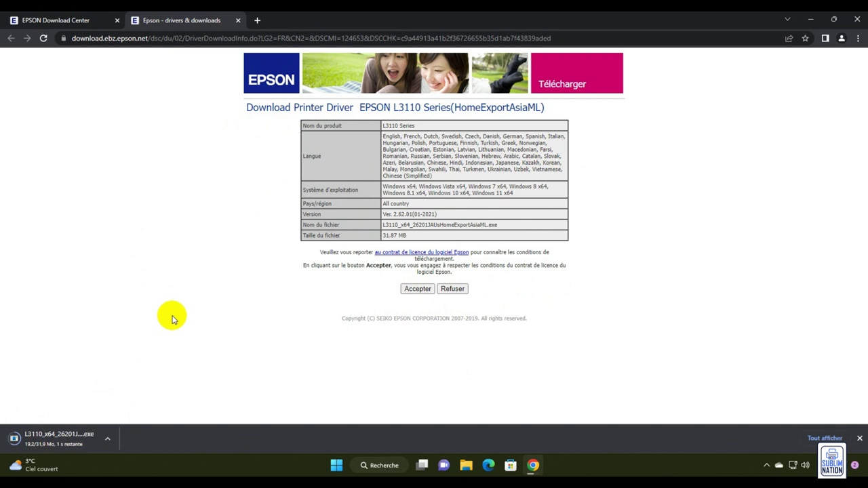
# - Run the downloaded L3110 driver installer and accept the EPSON L3110 Series model with the default-printer and automatic-update options enabled
pyautogui.hotkey('ctrl', 'j')
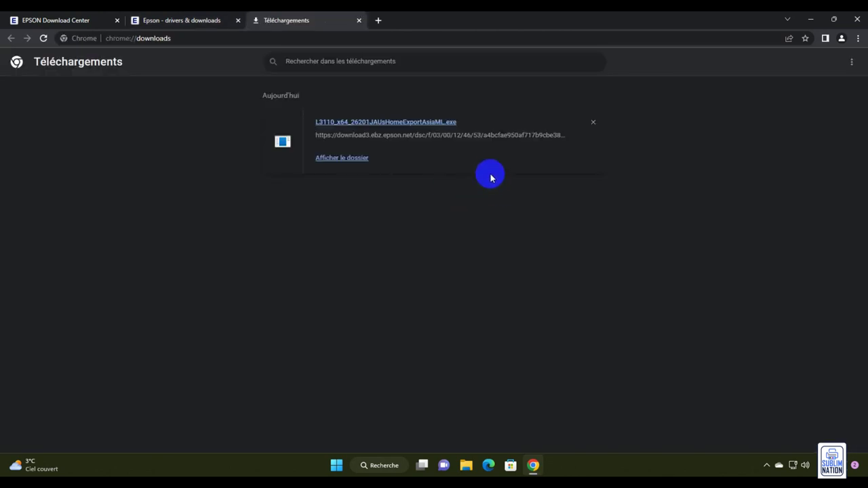
pyautogui.click(384, 124)
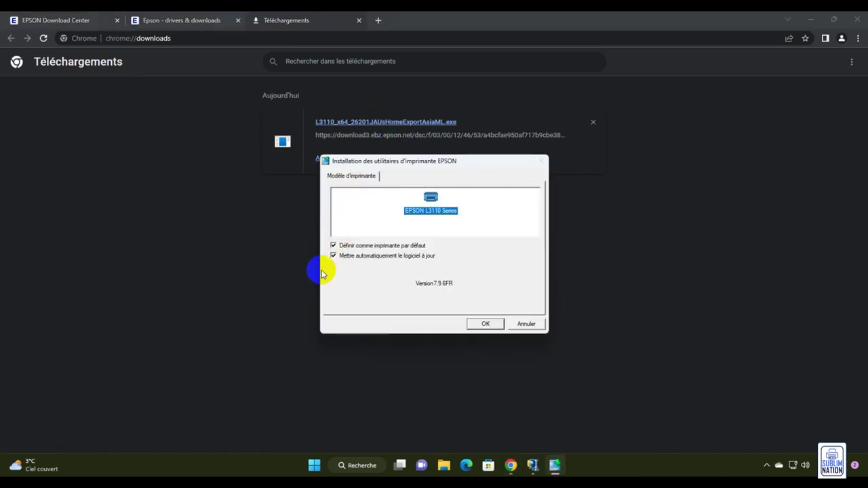
pyautogui.press('Return')
# - Complete the Epson printer utility installation with français (French) as the language, and close the browser
pyautogui.click(531, 262)
pyautogui.click(403, 266)
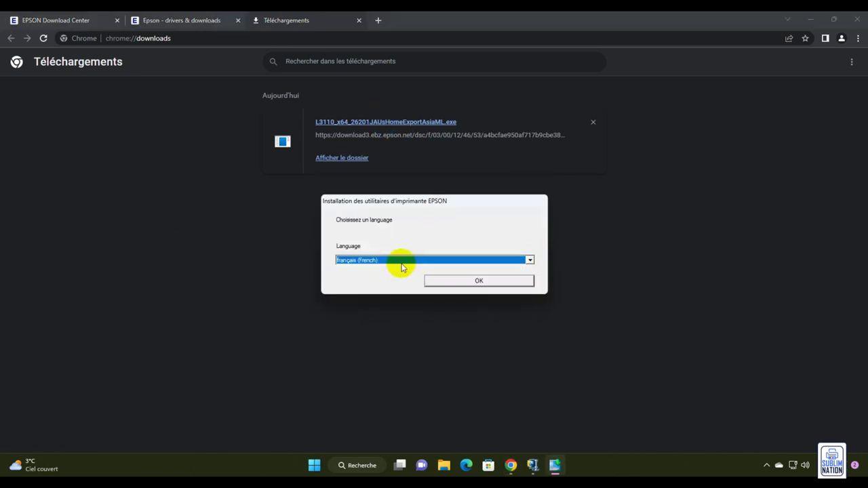
pyautogui.click(480, 281)
pyautogui.click(540, 329)
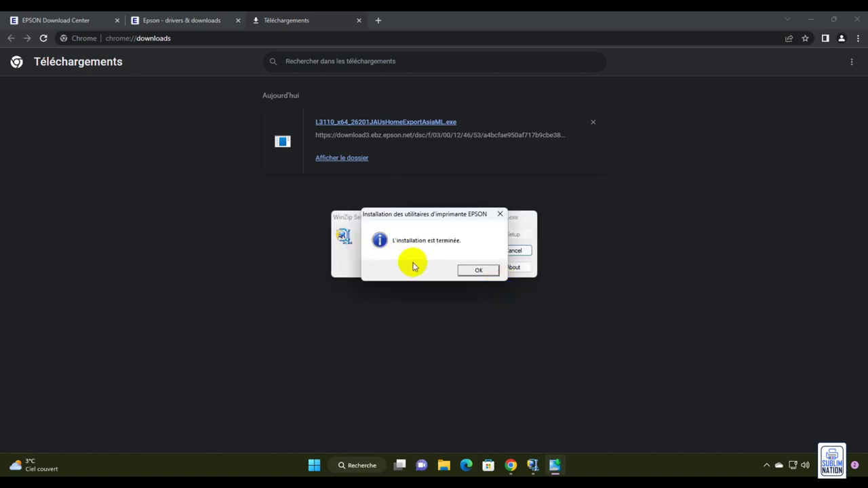
pyautogui.click(475, 272)
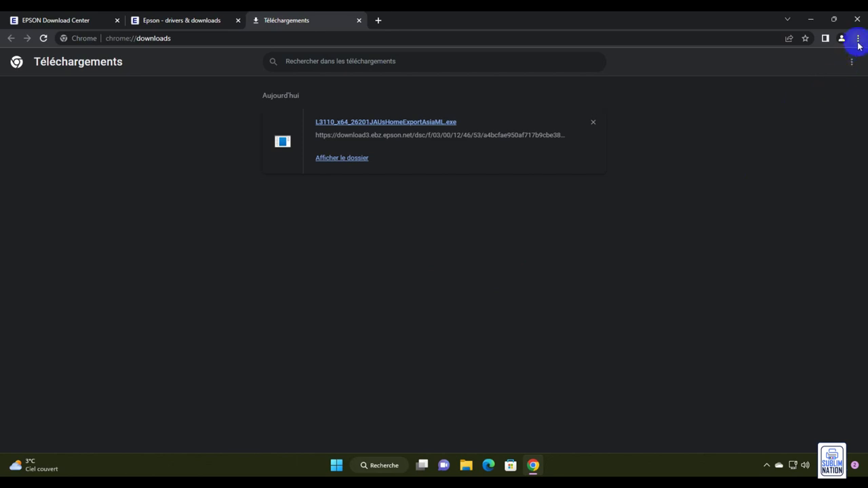
pyautogui.click(857, 19)
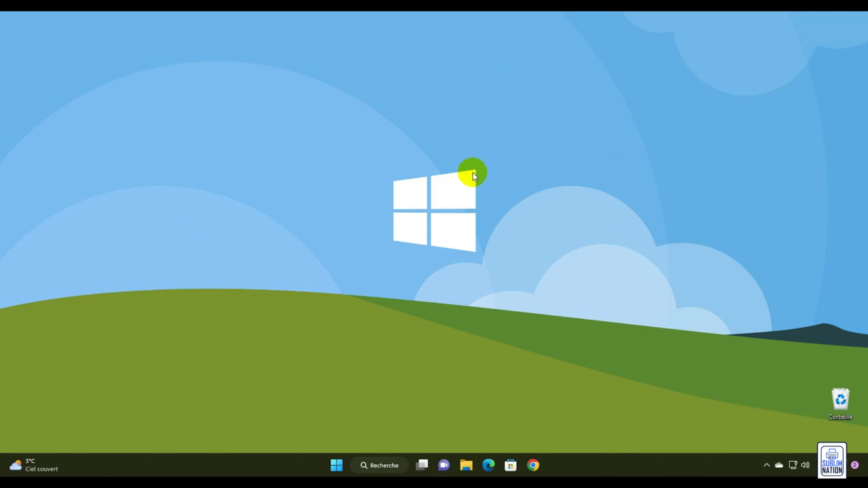
# - Open the printing preferences of the EPSON L3110 Series from the Windows "imprimantes et scanners" settings
pyautogui.click(385, 465)
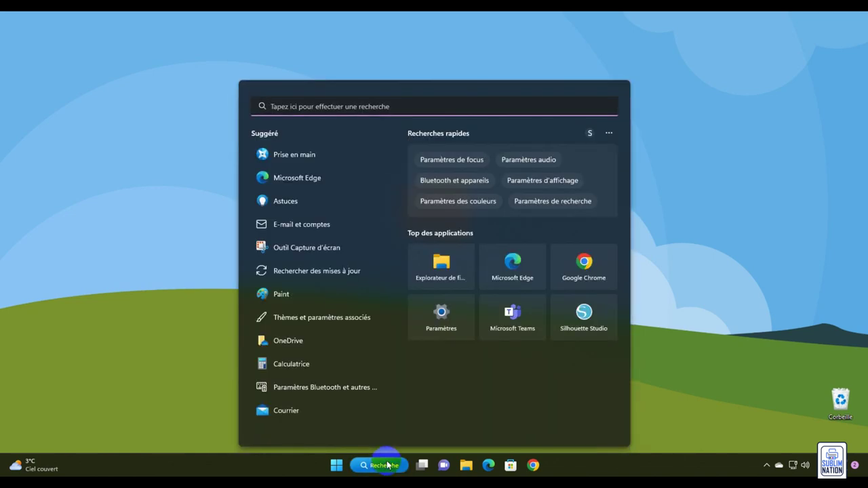
pyautogui.write('imprimantes et scanners')
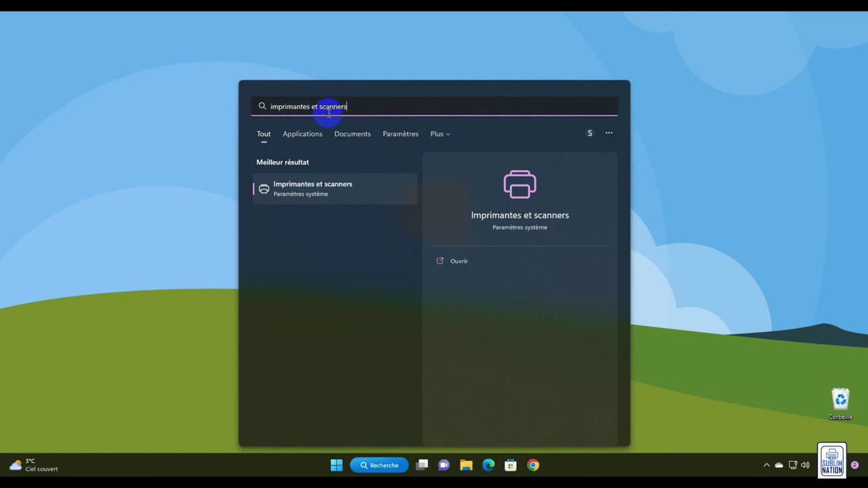
pyautogui.click(316, 192)
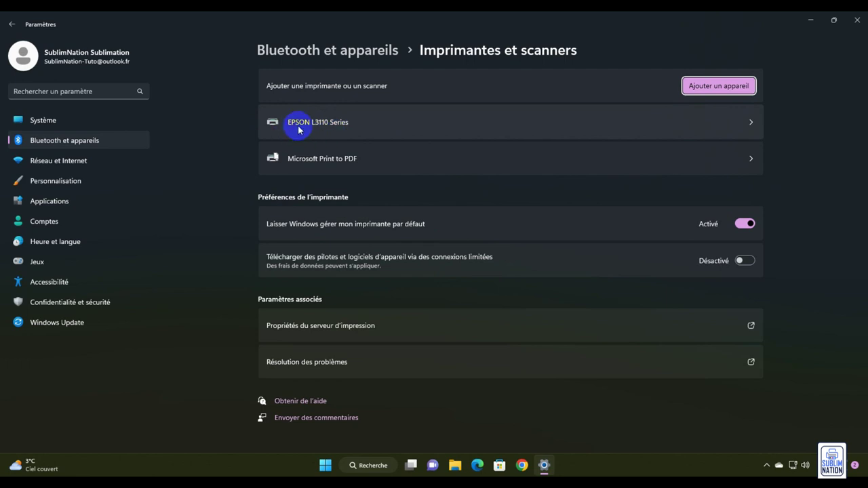
pyautogui.click(333, 124)
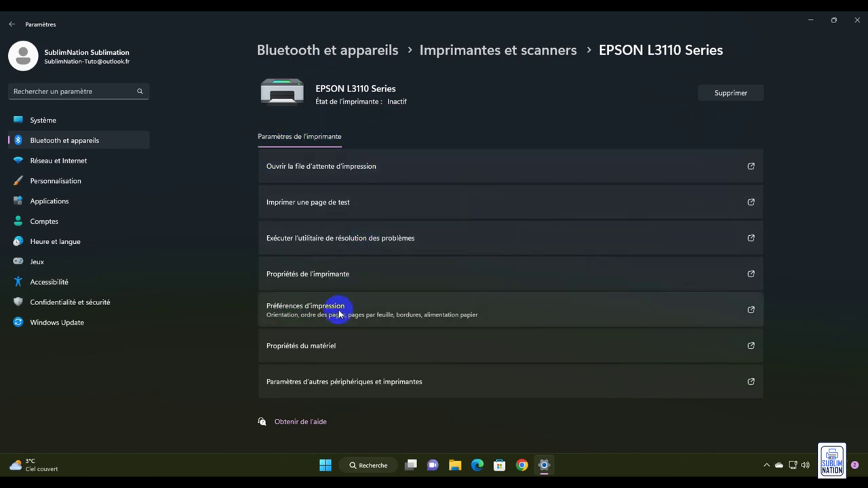
pyautogui.click(281, 310)
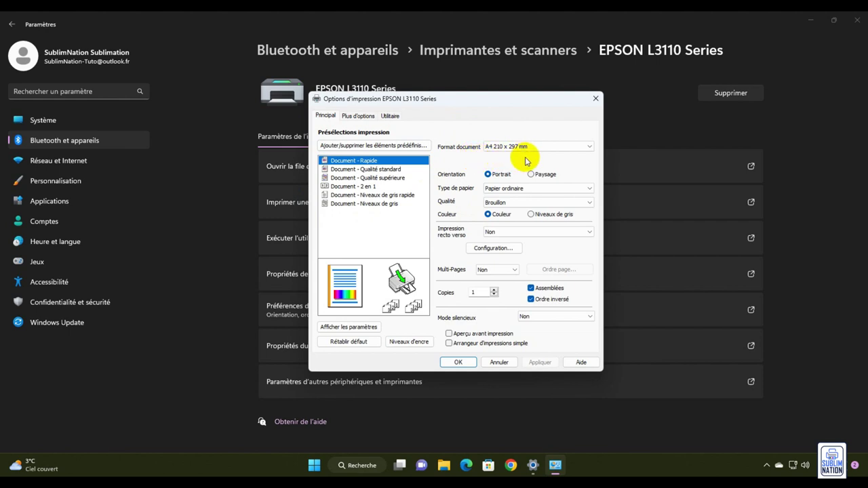
# - Set the document format to A4 210 x 297 mm, the paper type to Mat Epson and the quality to Supérieure
pyautogui.click(587, 148)
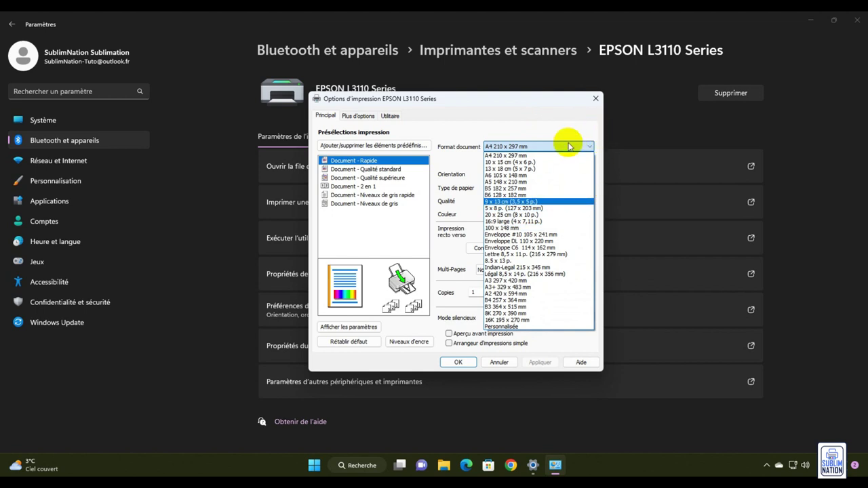
pyautogui.click(531, 155)
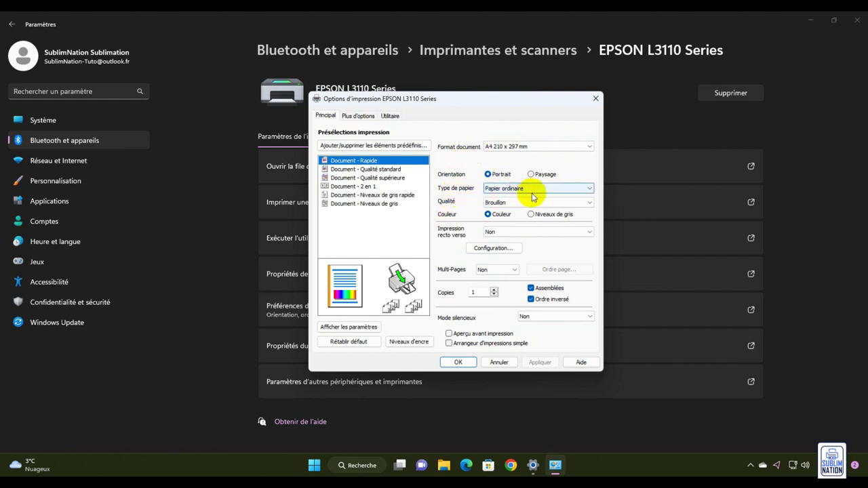
pyautogui.click(591, 190)
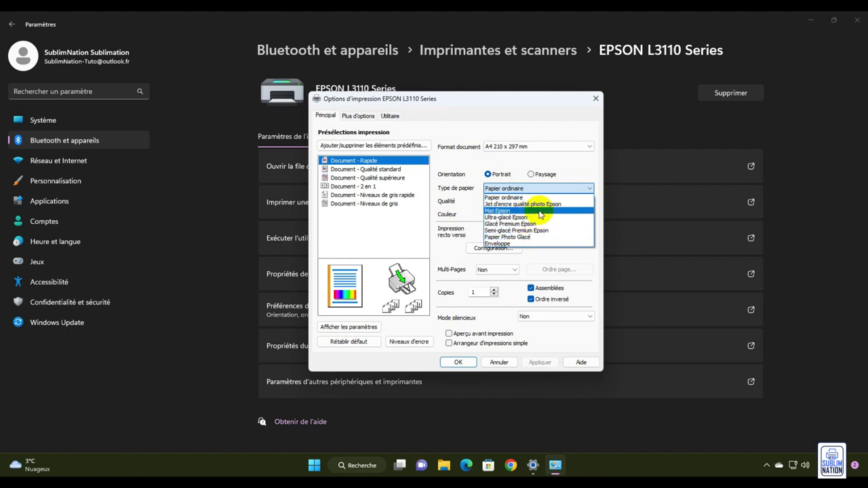
pyautogui.click(540, 212)
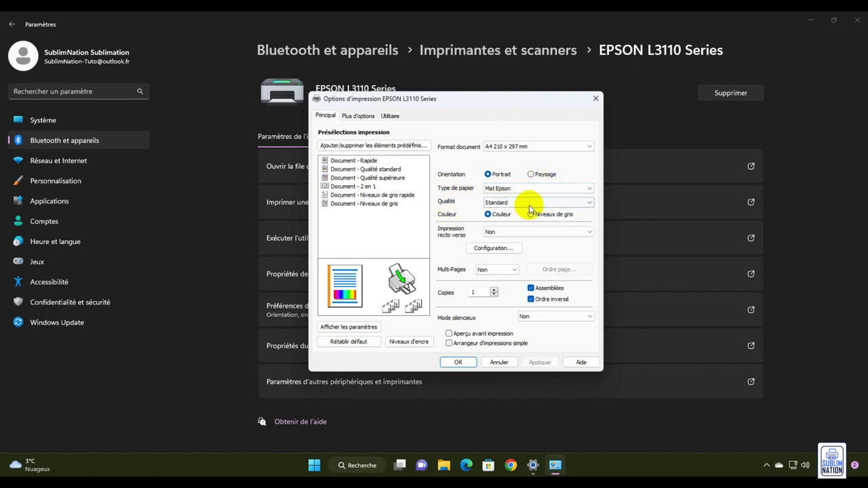
pyautogui.click(586, 203)
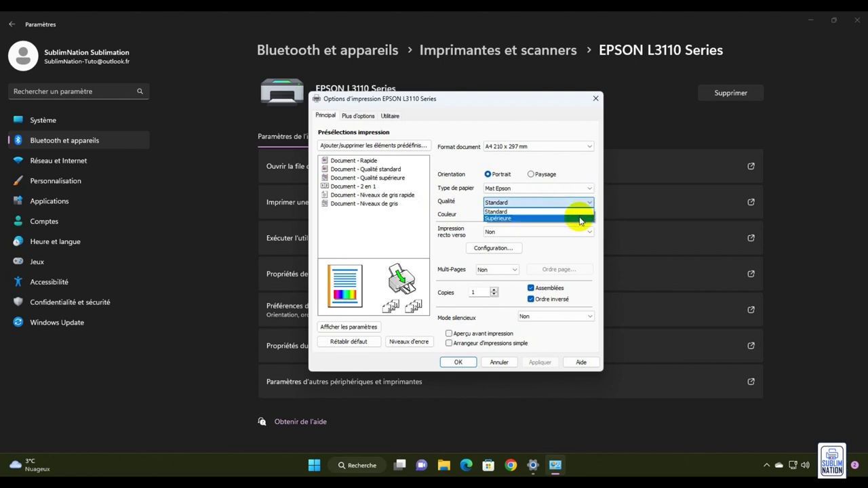
pyautogui.click(580, 219)
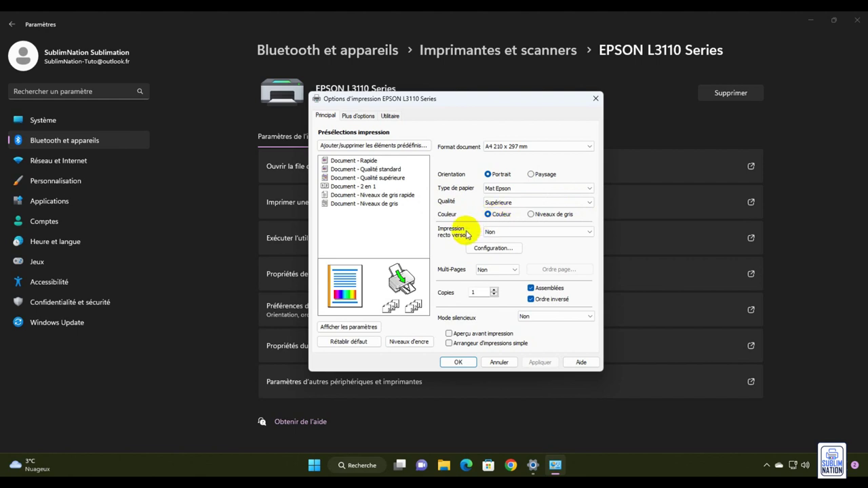
# - Keep both two-sided printing and multi-page printing set to Non
pyautogui.click(493, 232)
pyautogui.click(492, 242)
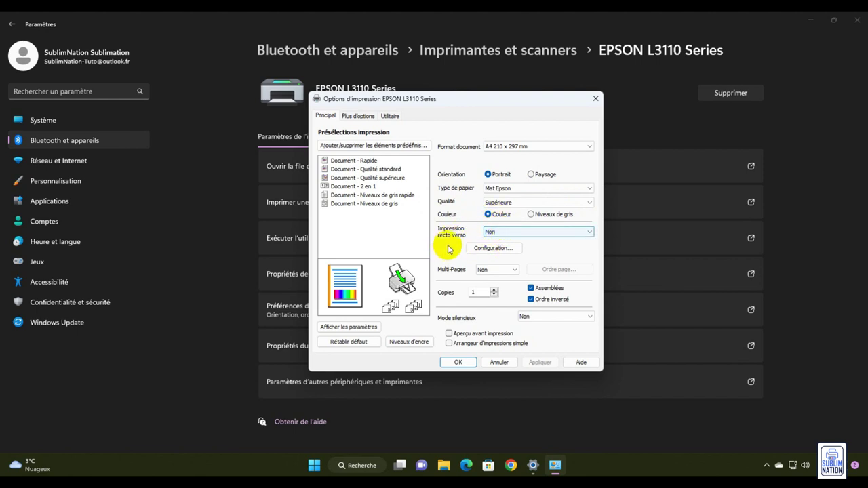
pyautogui.click(484, 271)
pyautogui.click(472, 291)
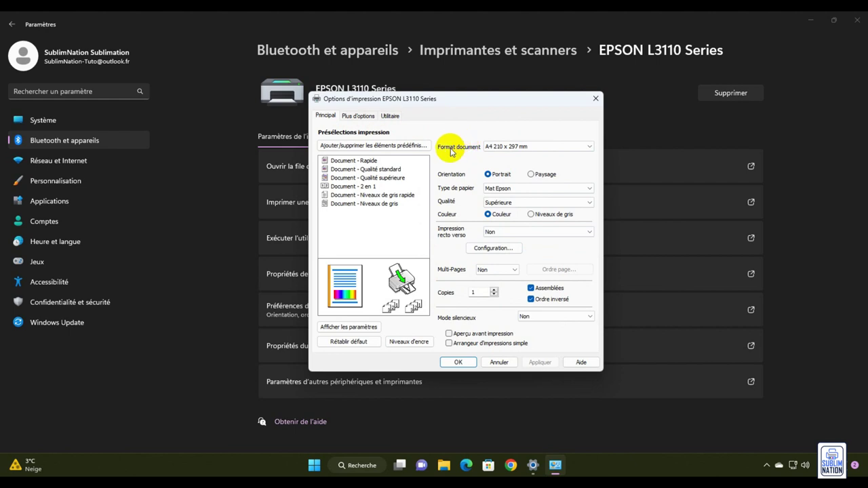
# - Set the colour correction to custom with ICM, and accept the image options with text emphasis at Non and no enhancements enabled
pyautogui.click(359, 116)
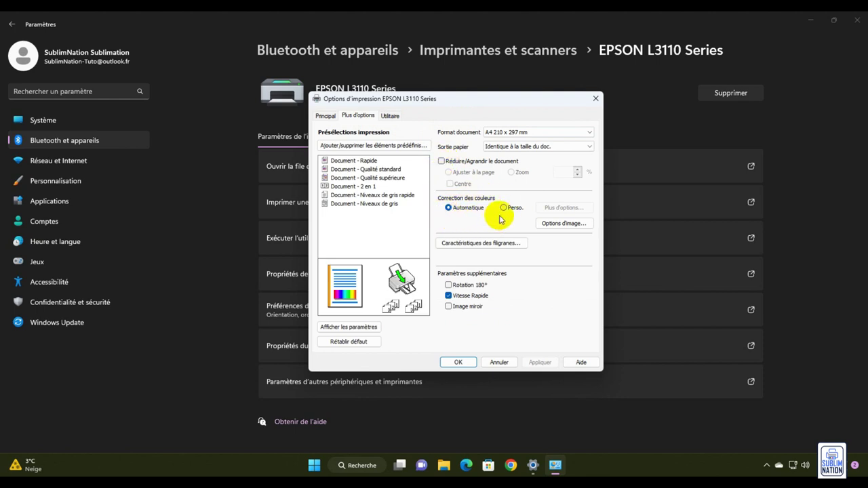
pyautogui.click(503, 208)
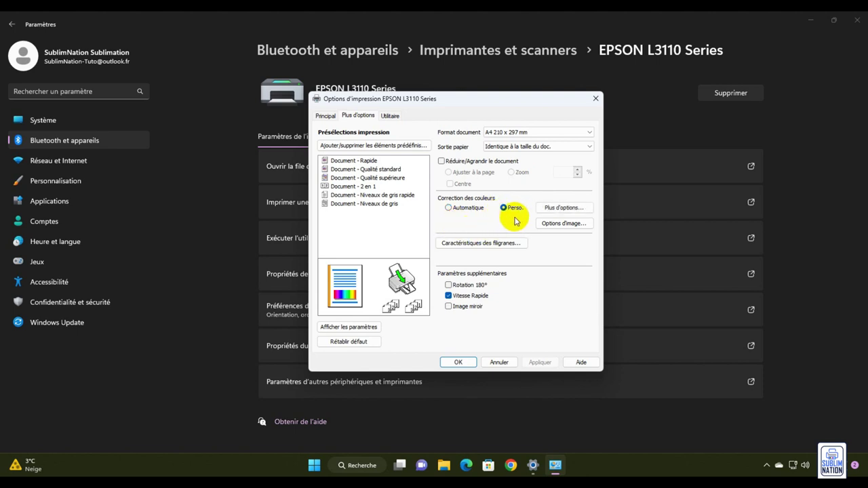
pyautogui.click(561, 207)
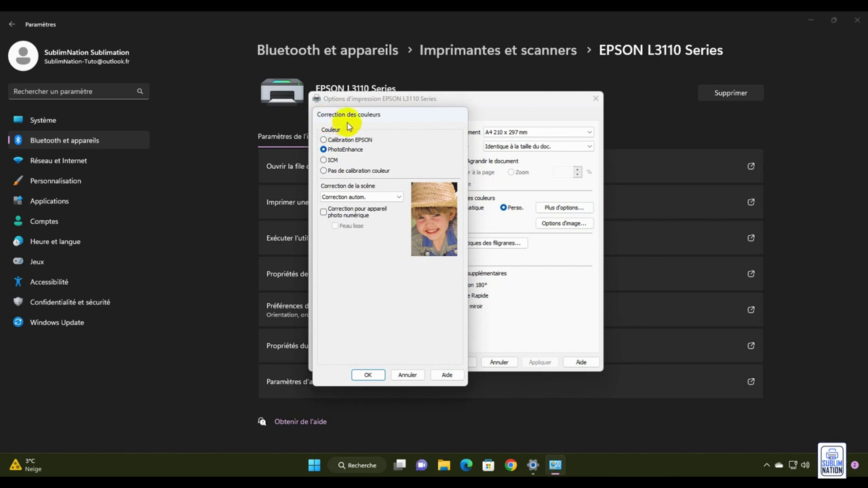
pyautogui.click(325, 161)
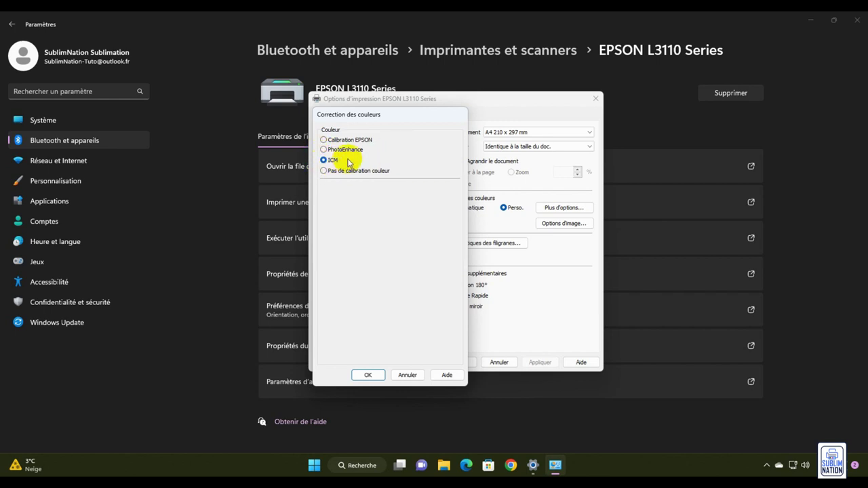
pyautogui.click(369, 376)
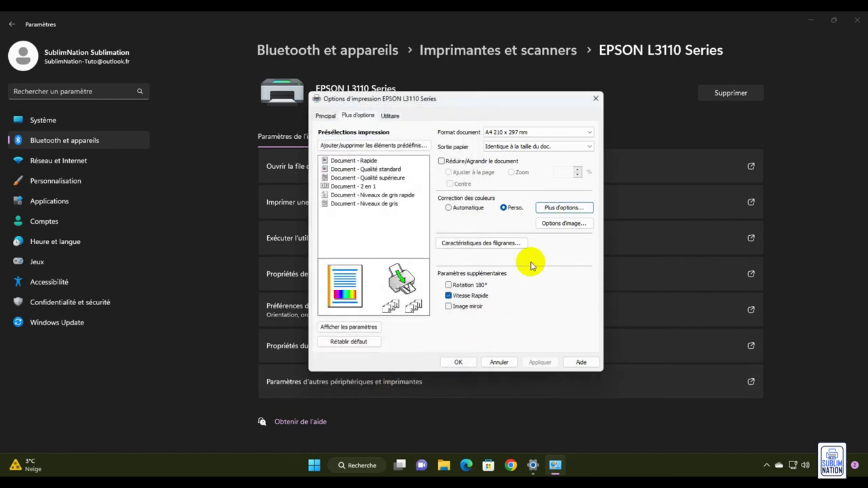
pyautogui.click(564, 224)
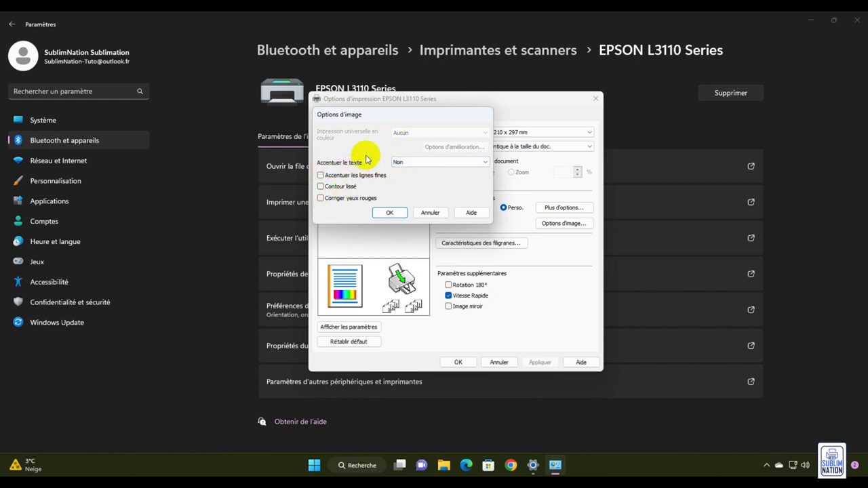
pyautogui.click(390, 213)
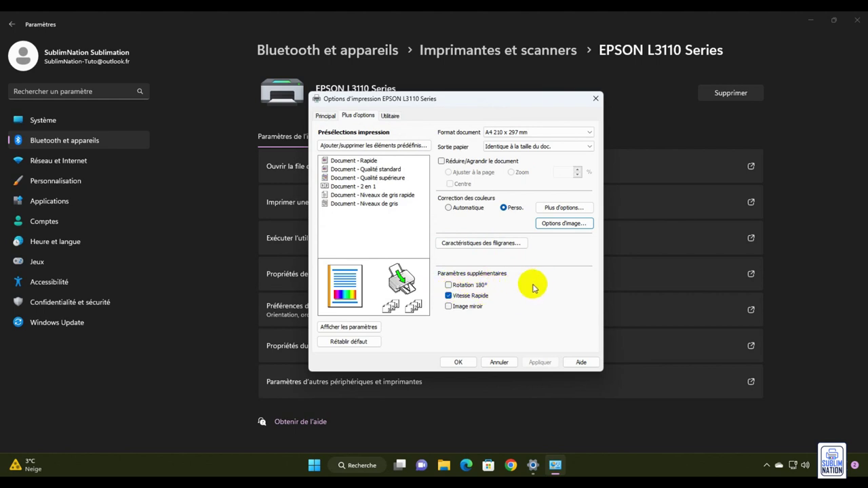
# - Leave Vitesse Rapide enabled and turn on Image miroir in the additional print settings
pyautogui.click(448, 297)
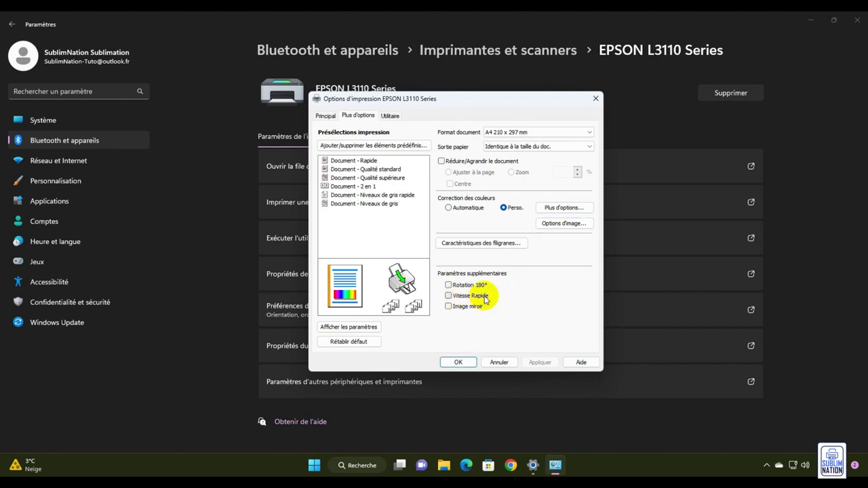
pyautogui.click(448, 296)
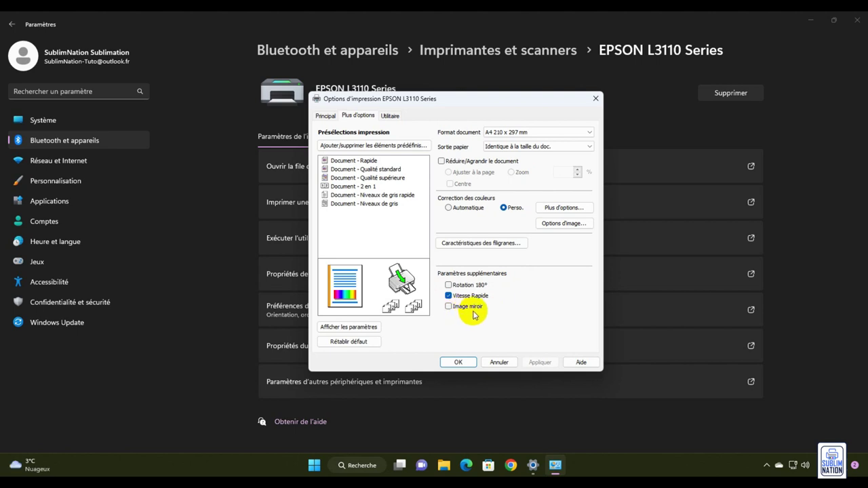
pyautogui.click(448, 307)
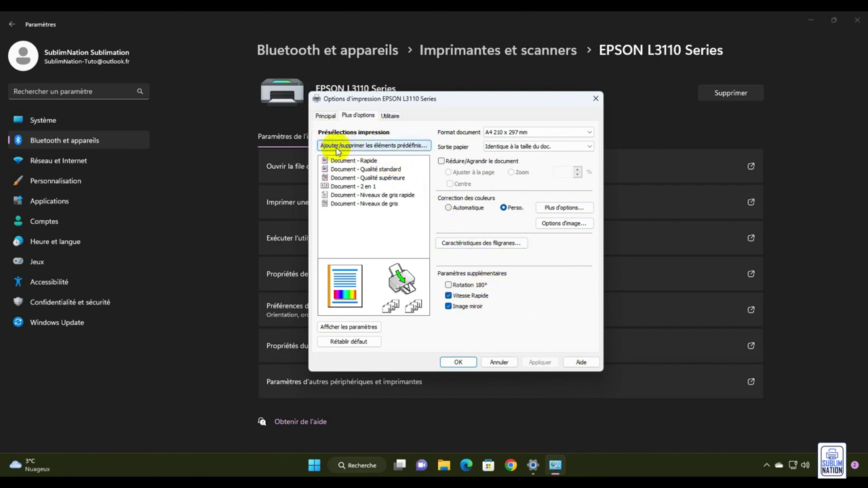
# - Save the current print settings as a preset named Profil ICM A4 Portrait with a chosen icon, and close the printer settings
pyautogui.click(371, 146)
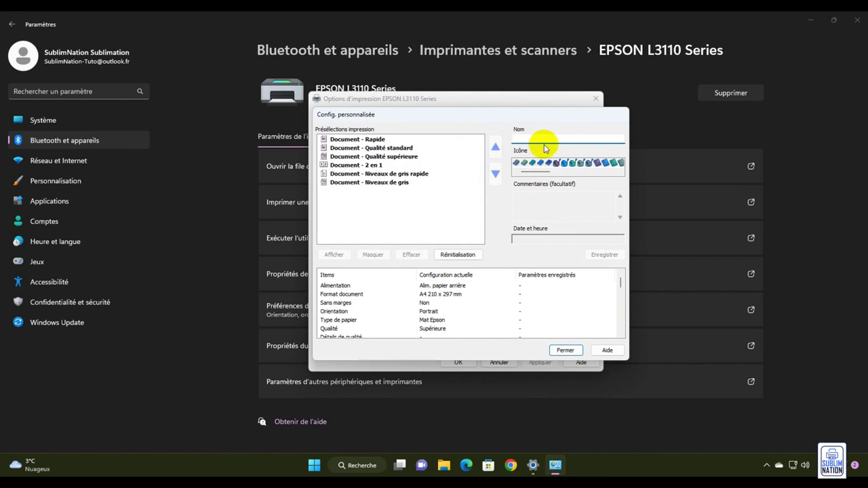
pyautogui.write('Profil ICM A4 Portrait')
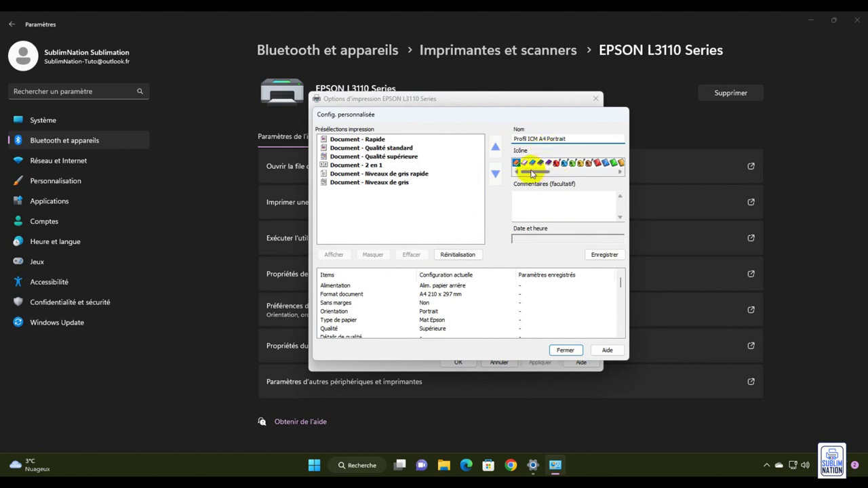
pyautogui.moveTo(533, 173); pyautogui.dragTo(588, 171)
pyautogui.click(575, 162)
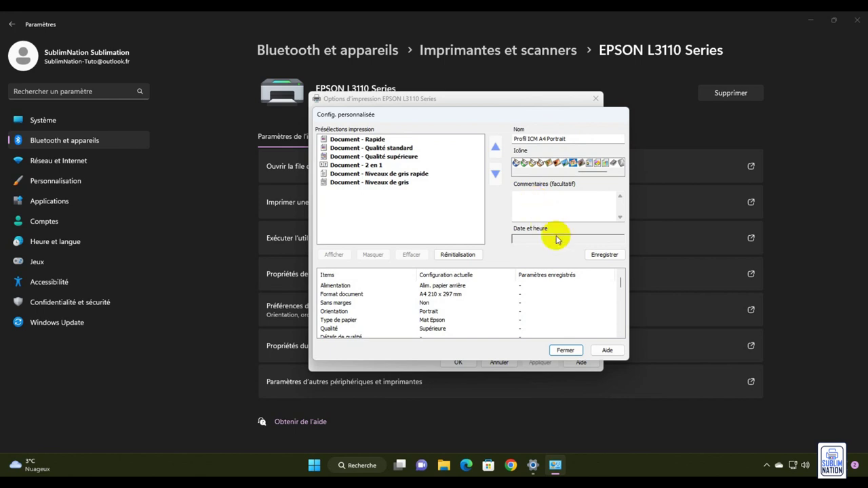
pyautogui.click(603, 257)
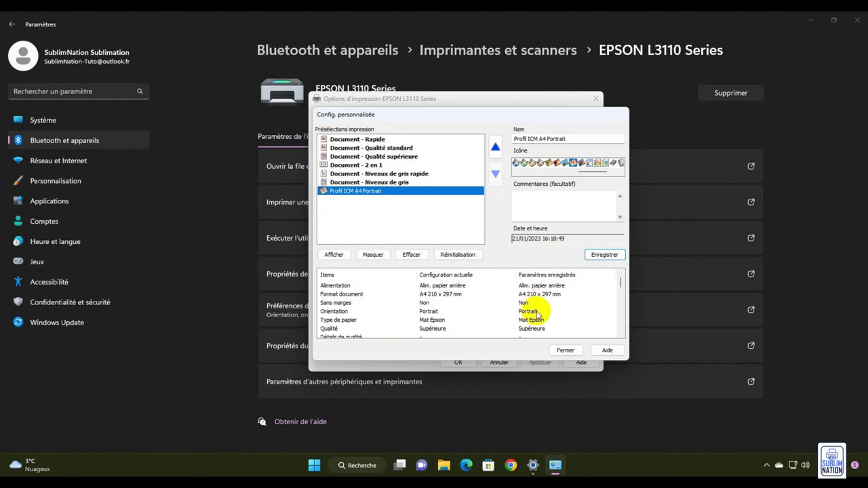
pyautogui.click(566, 350)
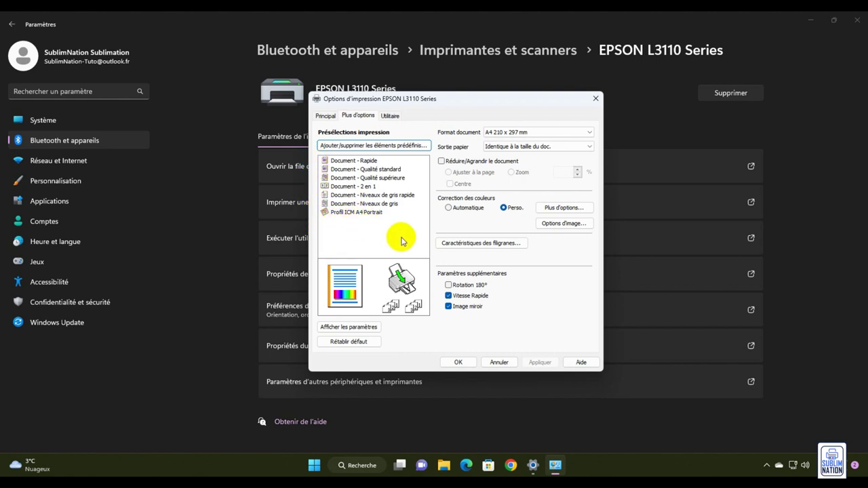
pyautogui.click(464, 362)
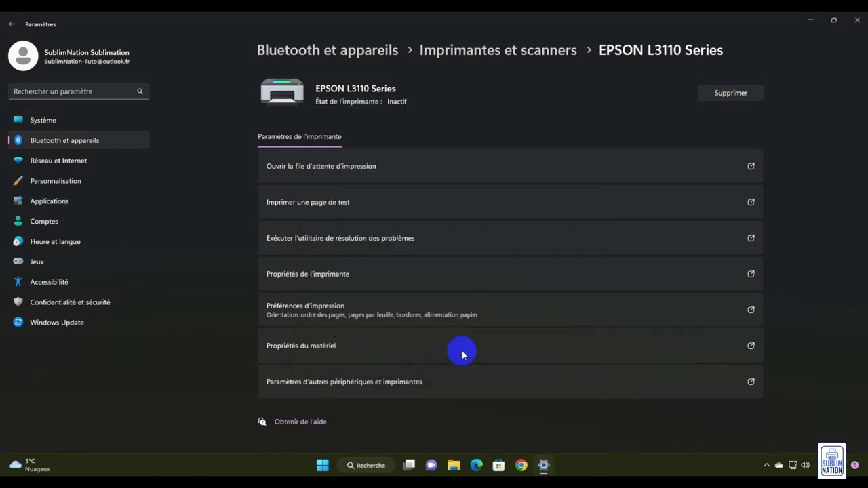
pyautogui.click(859, 18)
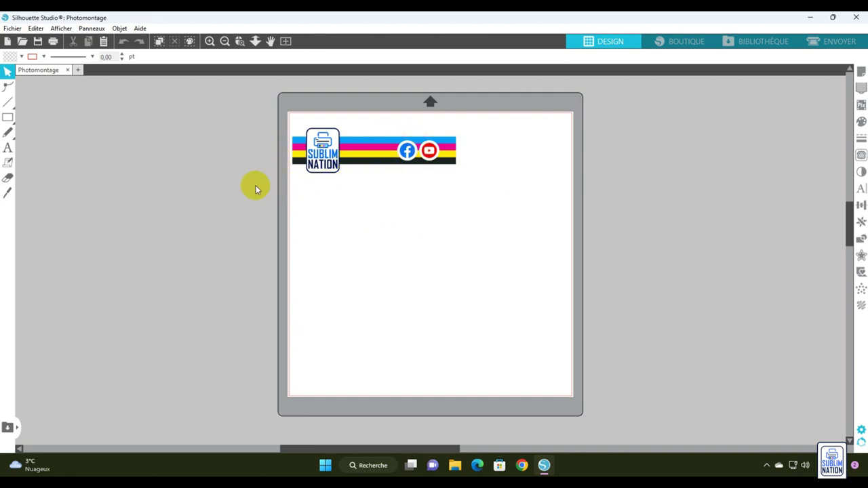
# - In Silhouette Studio, set up printing Photomontage on the EPSON L3110 Series, without letting the application change the print preferences
pyautogui.click(52, 42)
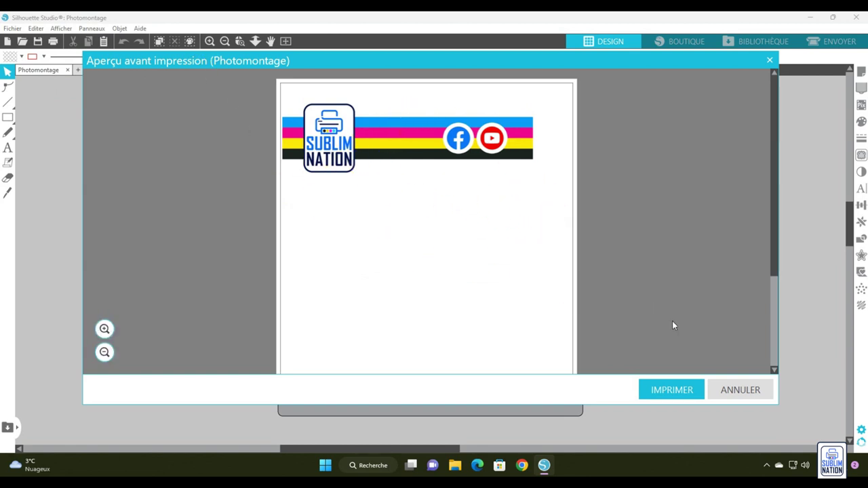
pyautogui.click(677, 391)
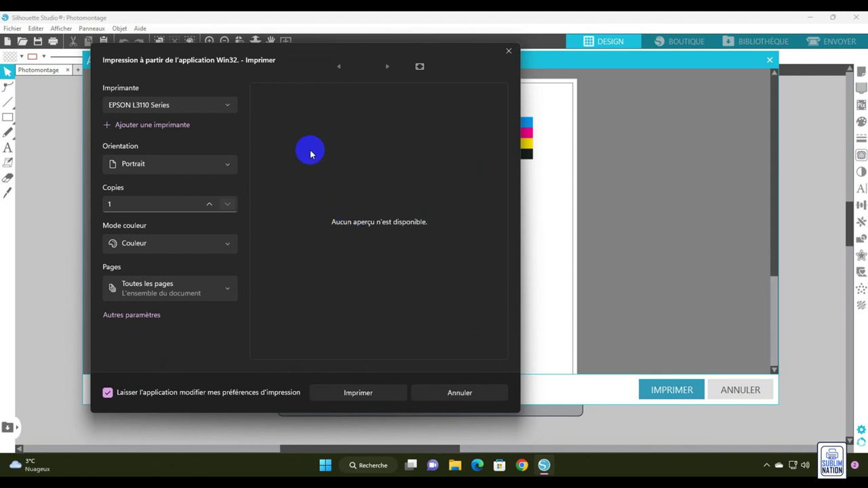
pyautogui.click(225, 107)
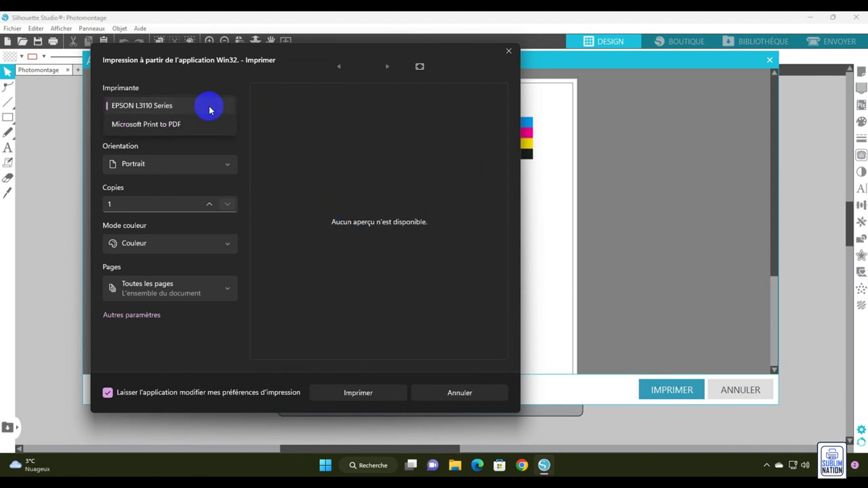
pyautogui.click(209, 108)
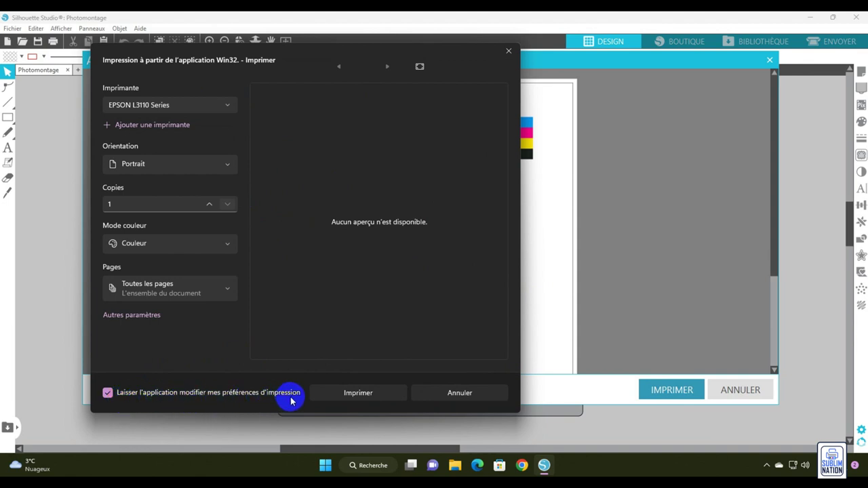
pyautogui.click(107, 393)
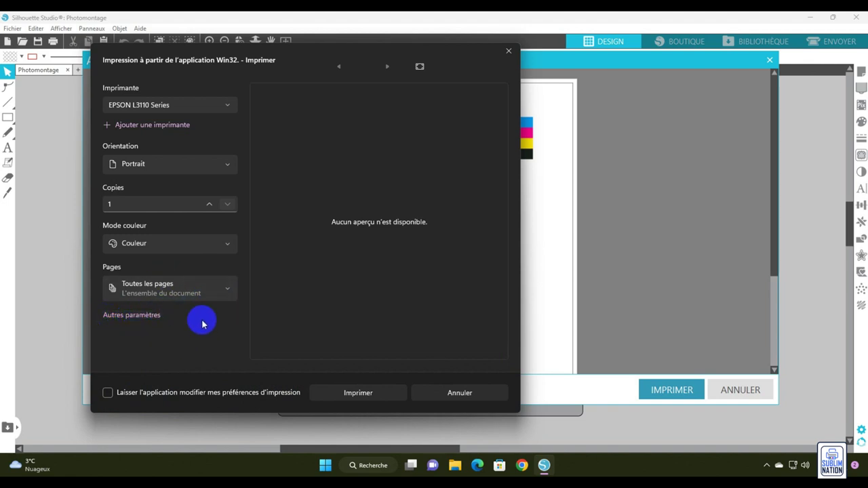
# - Apply the Profil ICM A4 Portrait preset in the additional print settings for the Silhouette Studio job
pyautogui.click(140, 316)
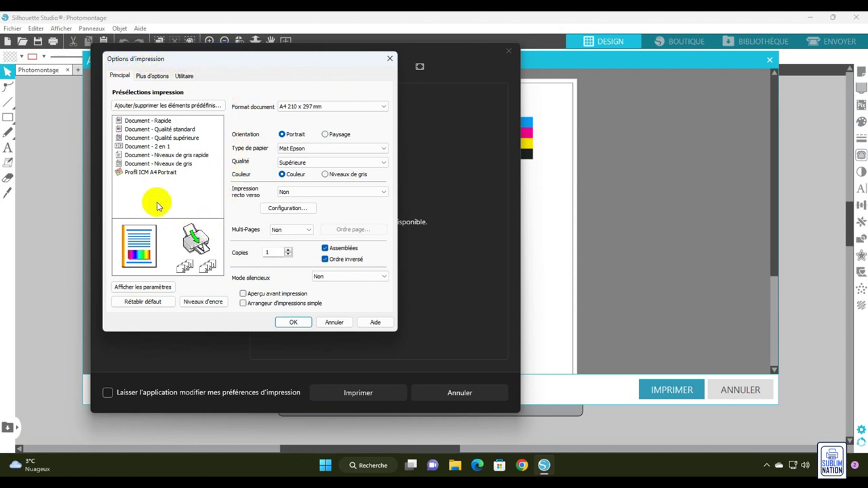
pyautogui.click(139, 172)
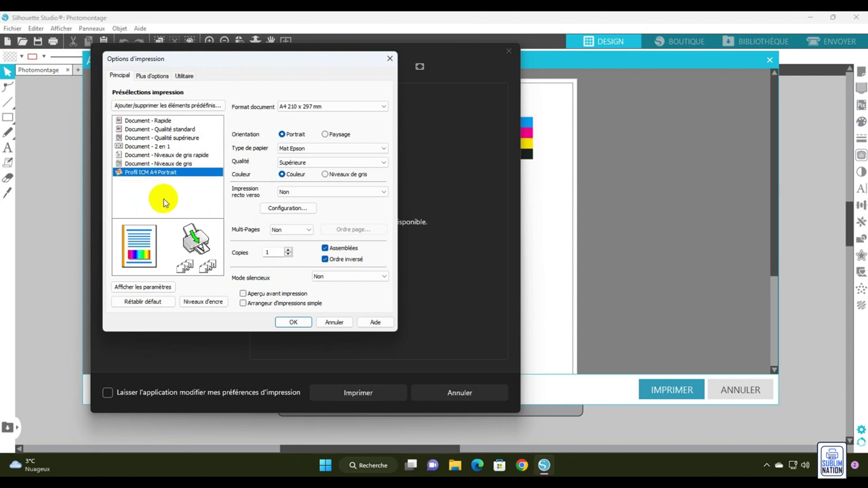
pyautogui.click(284, 325)
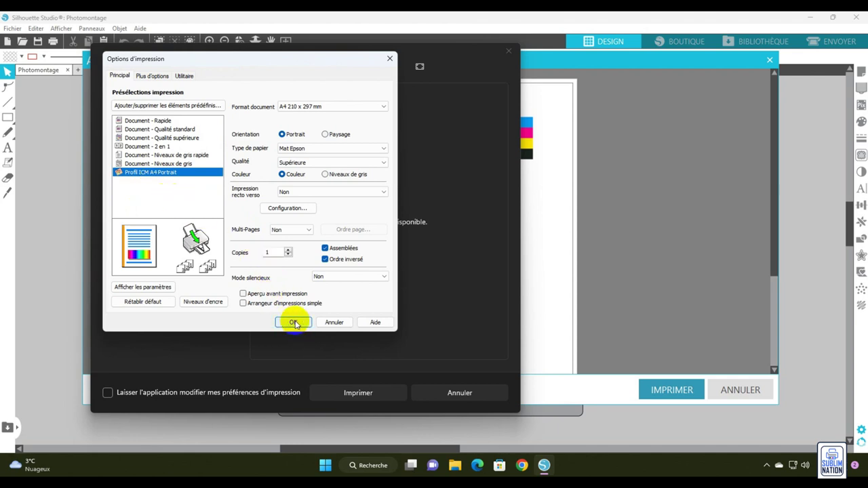
pyautogui.click(305, 326)
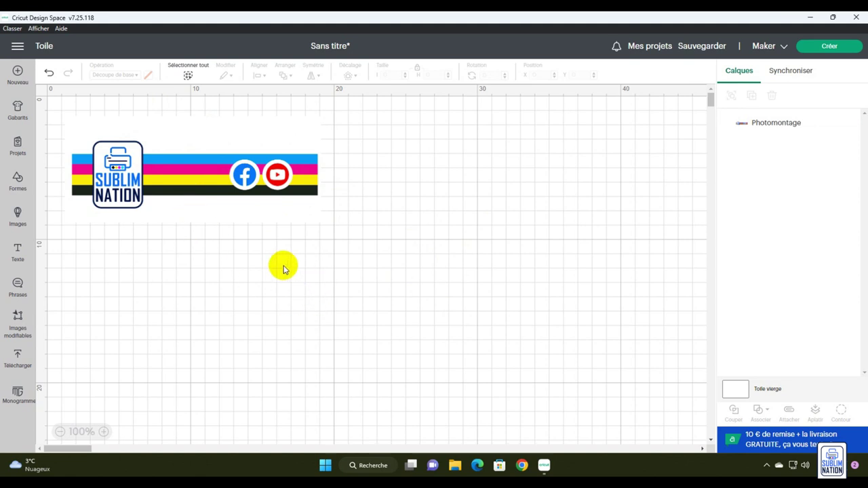
# - In Cricut Design Space, set the Photomontage image's operation to Imprimer puis découper and proceed to the mat preparation
pyautogui.click(222, 198)
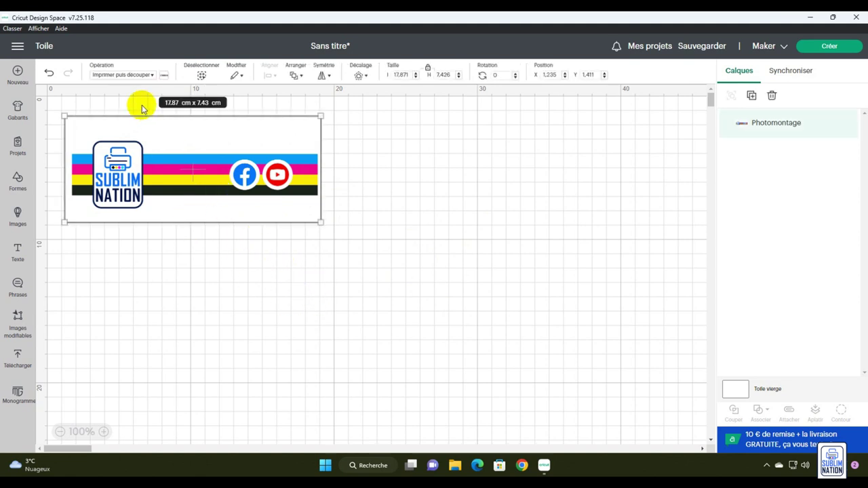
pyautogui.click(147, 80)
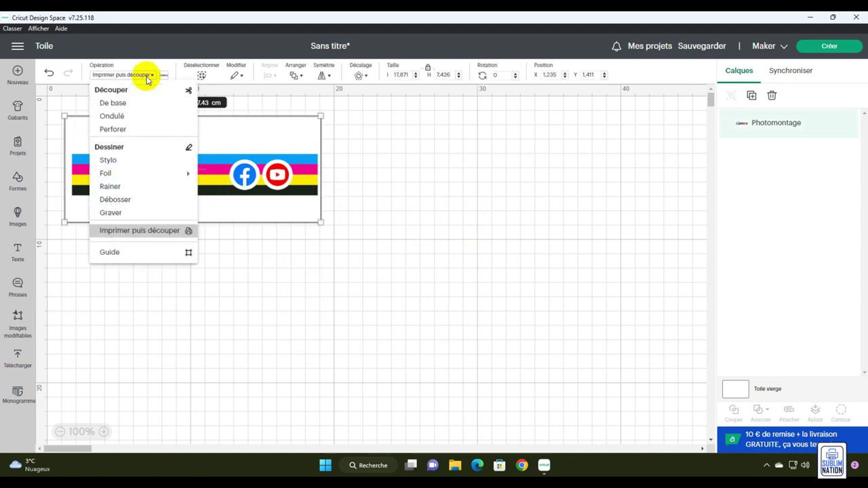
pyautogui.click(158, 232)
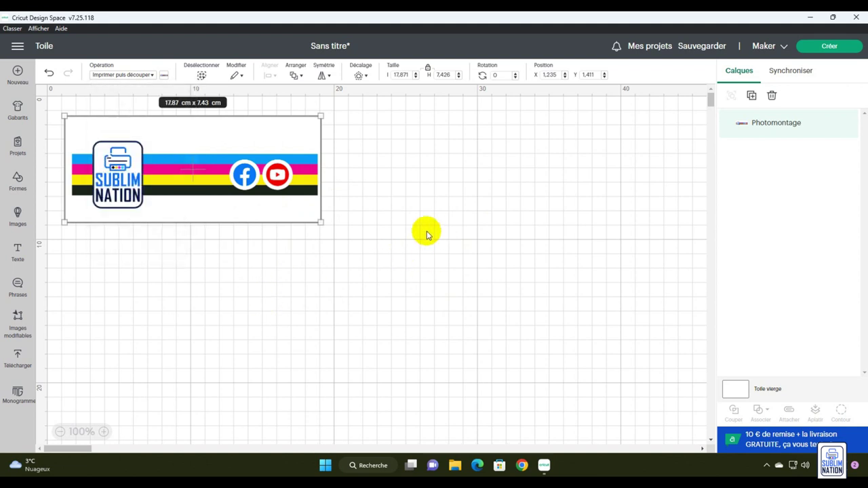
pyautogui.click(826, 51)
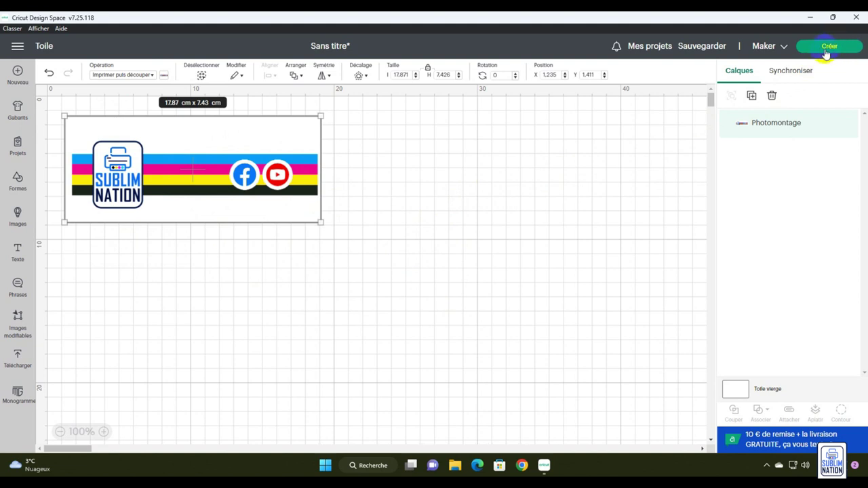
pyautogui.click(829, 48)
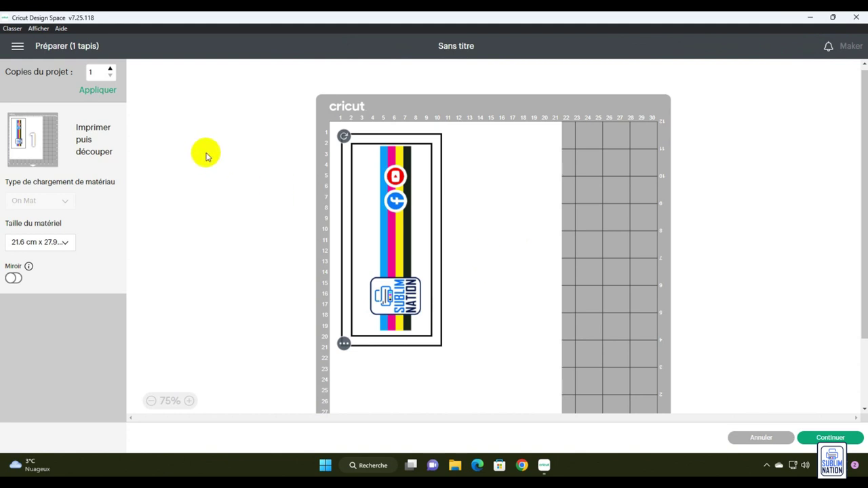
# - Turn on the Miroir option for the print-and-cut mat and switch it back off
pyautogui.click(78, 71)
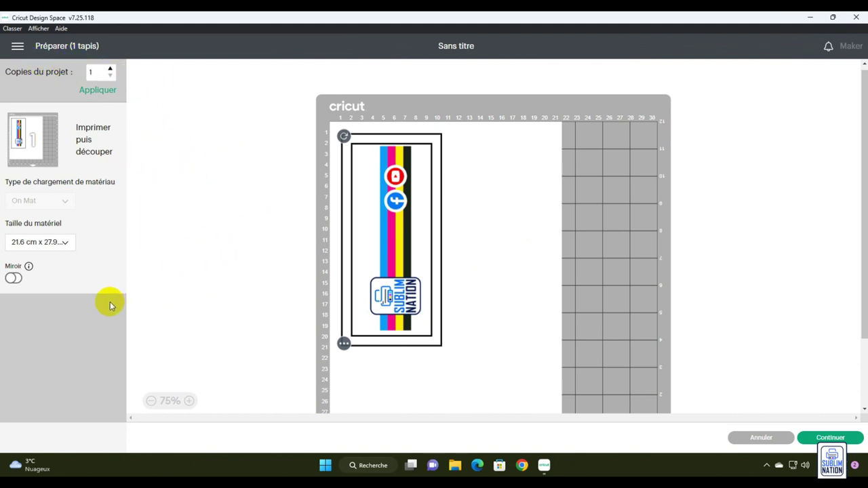
pyautogui.click(13, 278)
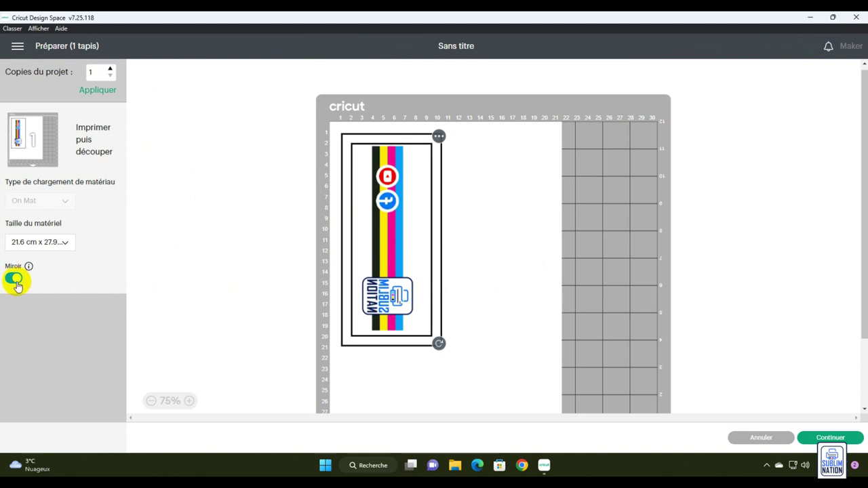
pyautogui.click(15, 279)
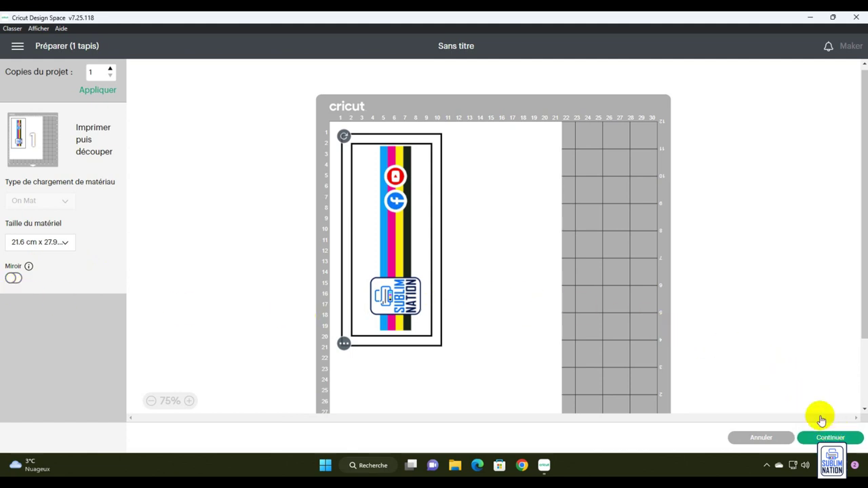
# - Send the project to the EPSON L3110 Series with the added bleed turned off and the system print dialog turned on
pyautogui.click(834, 436)
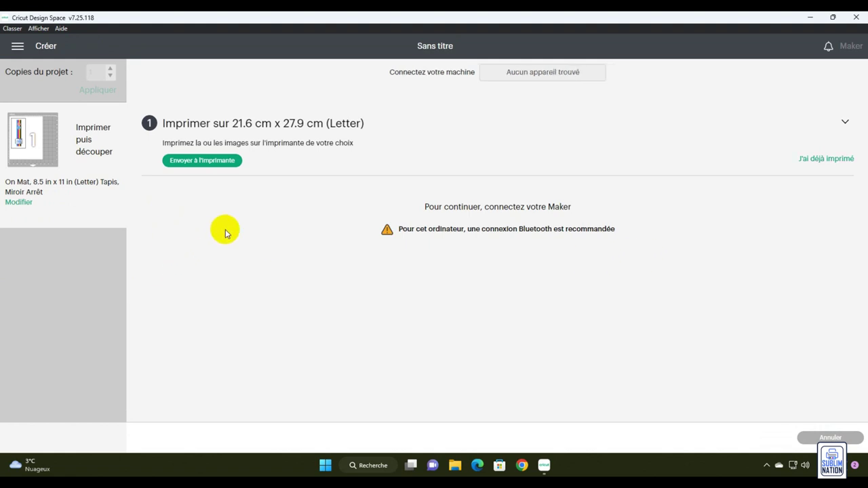
pyautogui.click(202, 161)
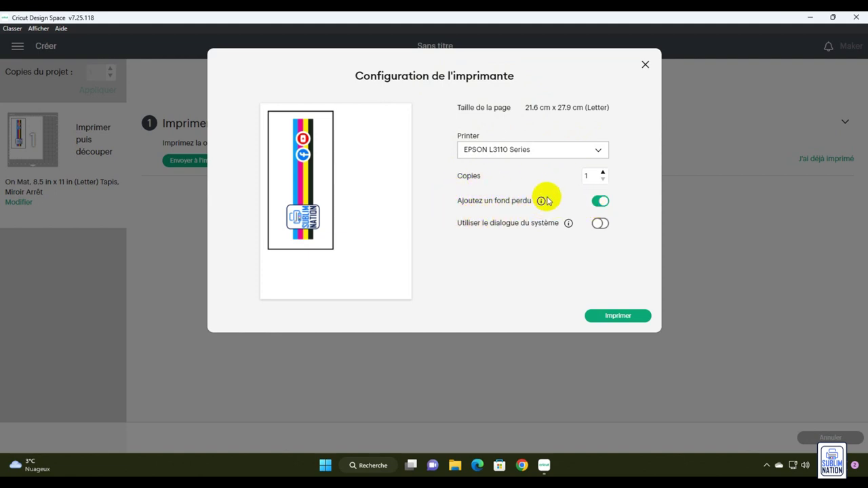
pyautogui.click(599, 201)
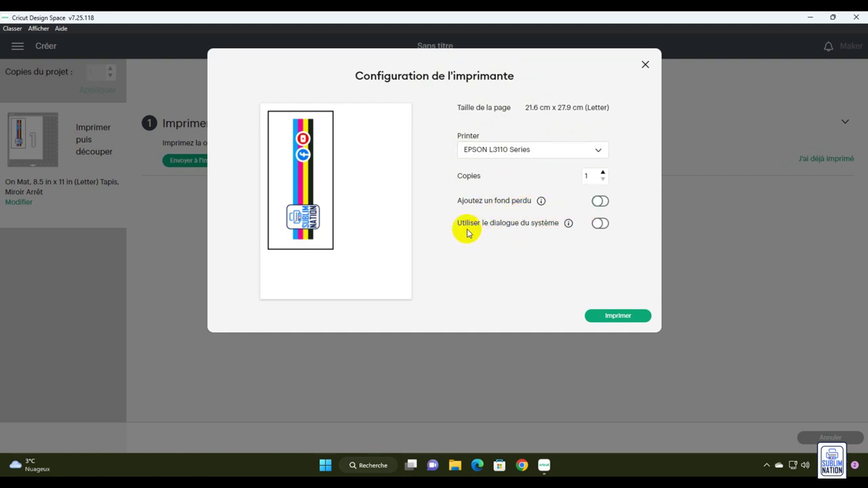
pyautogui.click(601, 224)
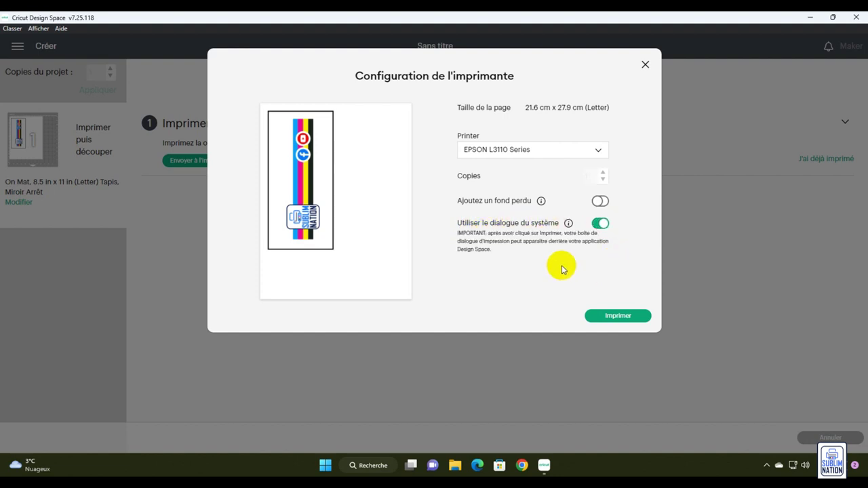
pyautogui.click(622, 324)
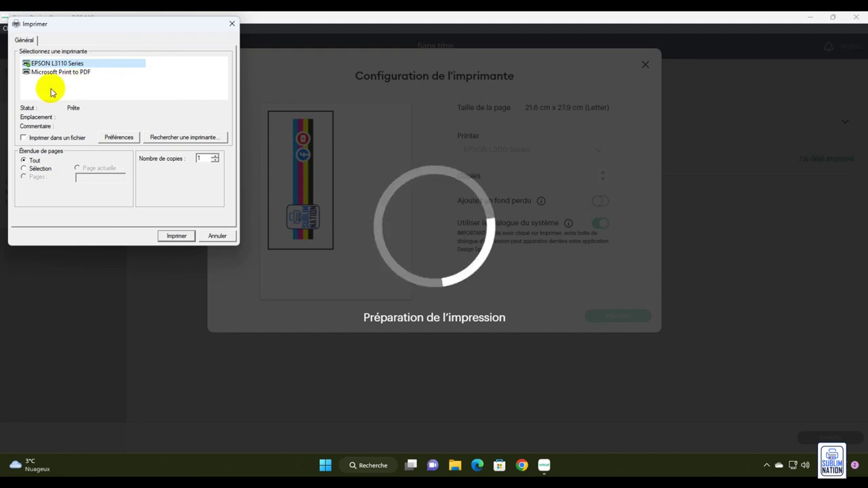
# - Apply the Profil ICM A4 Portrait preset in the EPSON L3110 Series preferences for the Cricut print job
pyautogui.click(119, 139)
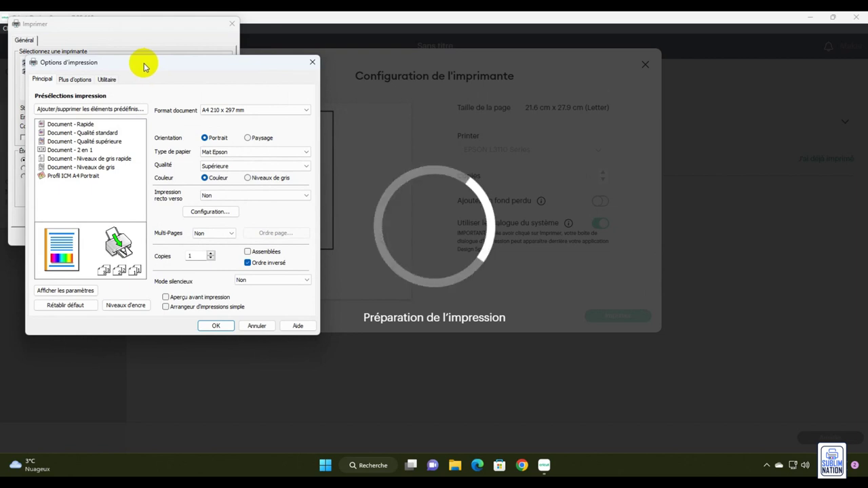
pyautogui.click(65, 176)
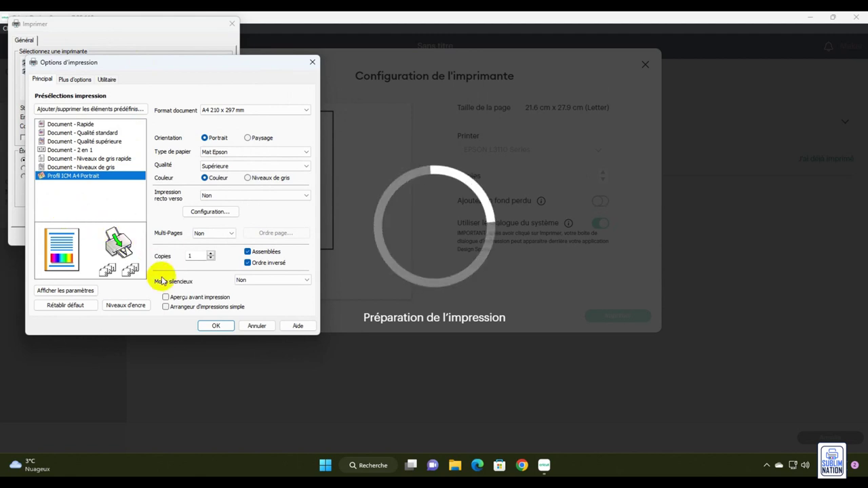
pyautogui.click(214, 326)
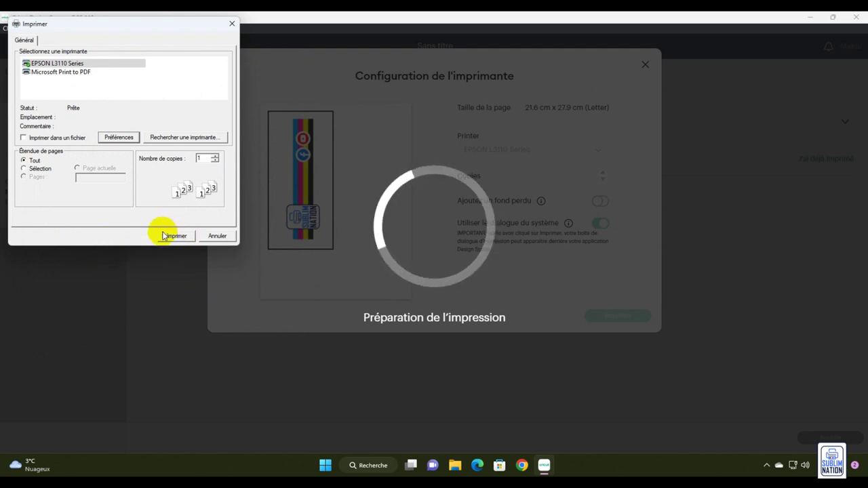
pyautogui.click(170, 255)
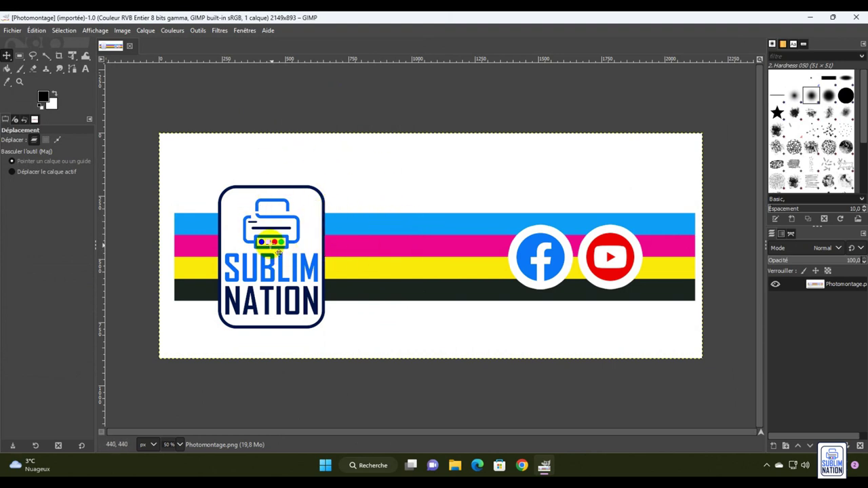
# - In GIMP, set up printing the Photomontage image and turn off letting the application change the print preferences
pyautogui.click(13, 31)
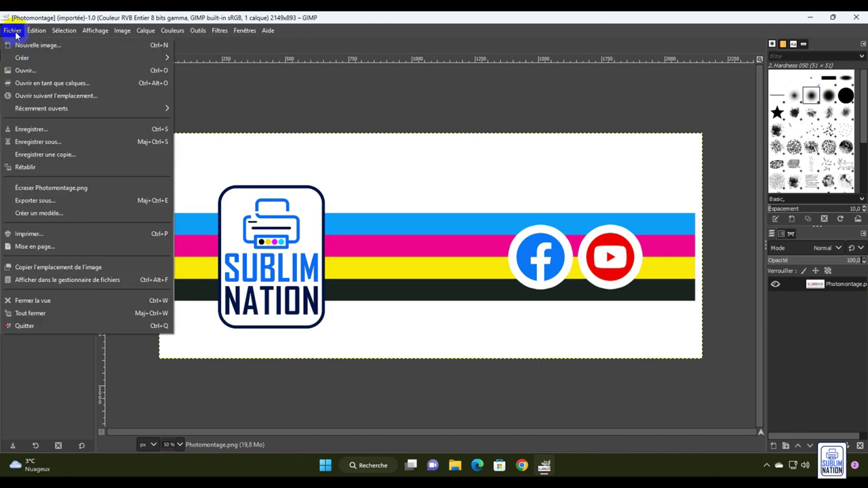
pyautogui.click(70, 234)
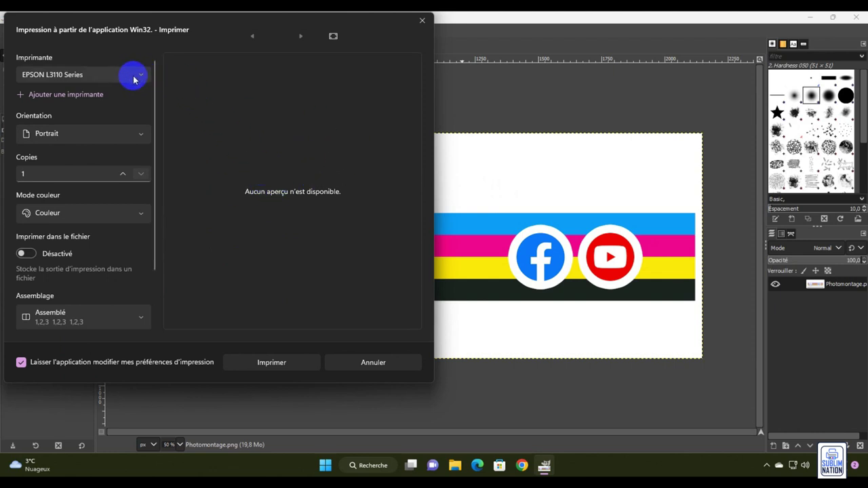
pyautogui.click(22, 364)
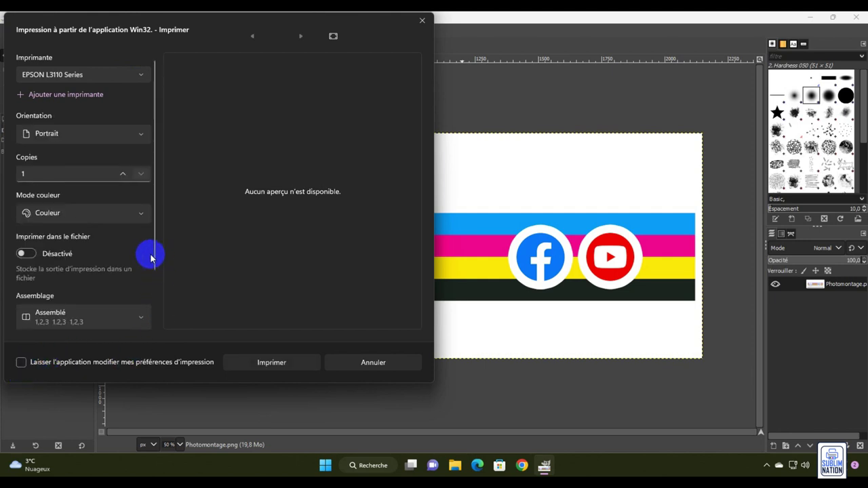
# - Apply the Profil ICM A4 Portrait preset in the additional print settings for the GIMP job
pyautogui.moveTo(156, 250); pyautogui.dragTo(156, 309)
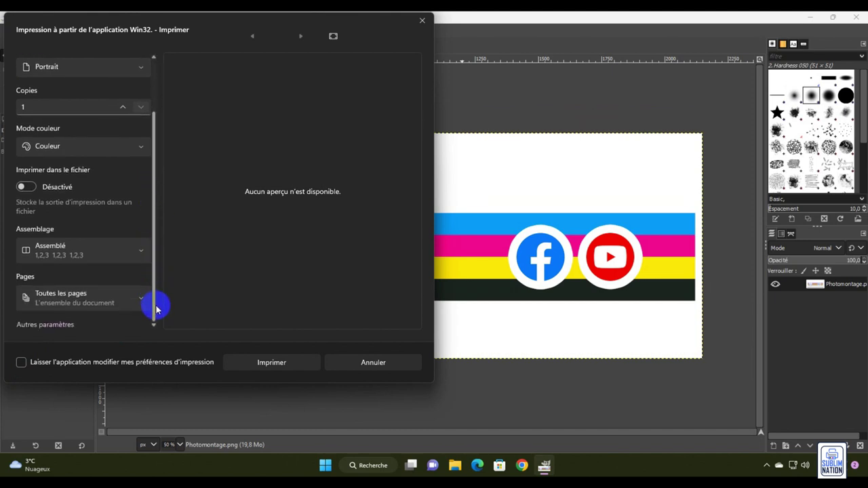
pyautogui.click(42, 325)
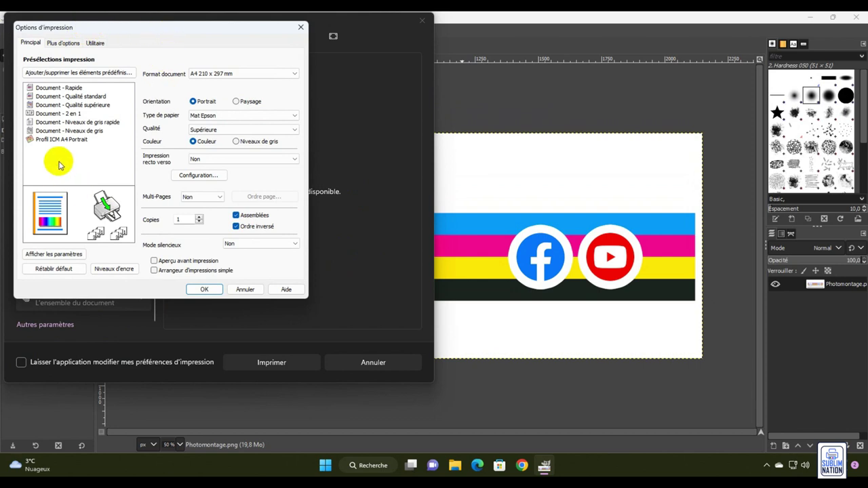
pyautogui.click(55, 140)
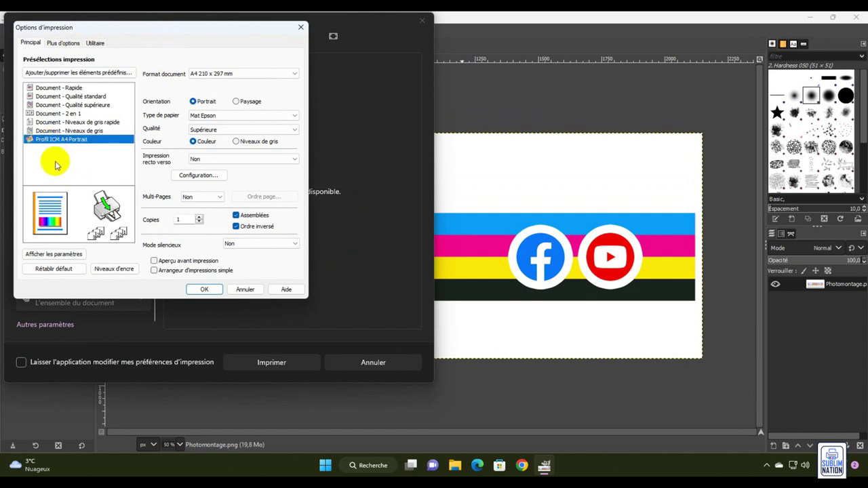
pyautogui.click(204, 289)
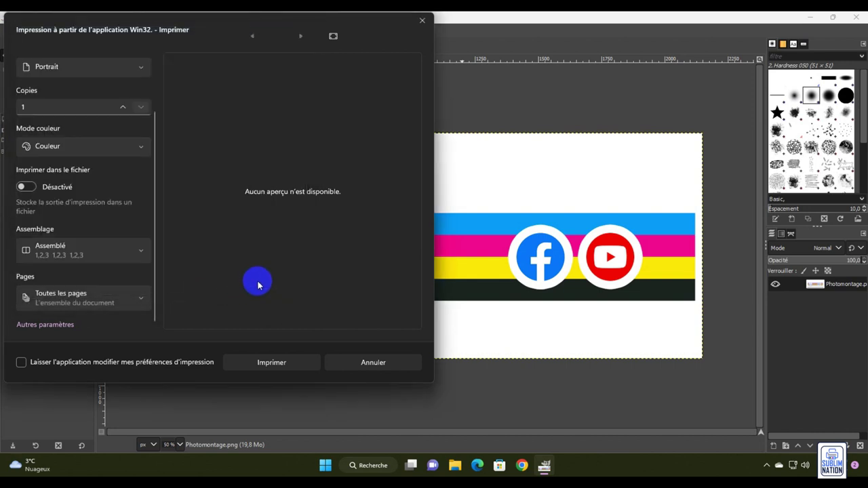